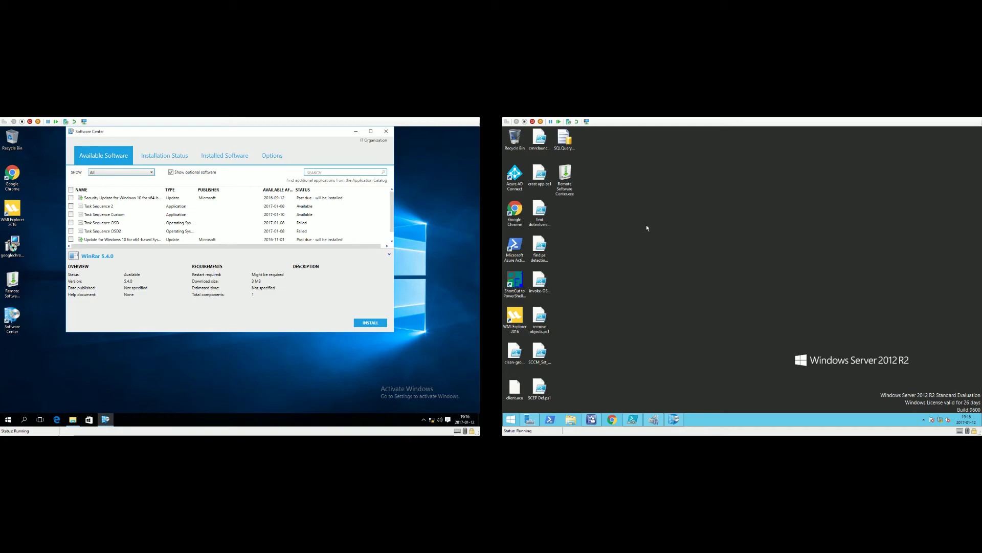
Step: Review Task Sequence 2 and Task Sequence OSD, then show the Update for Windows 10 (KB3161102) details
left_click(157, 206)
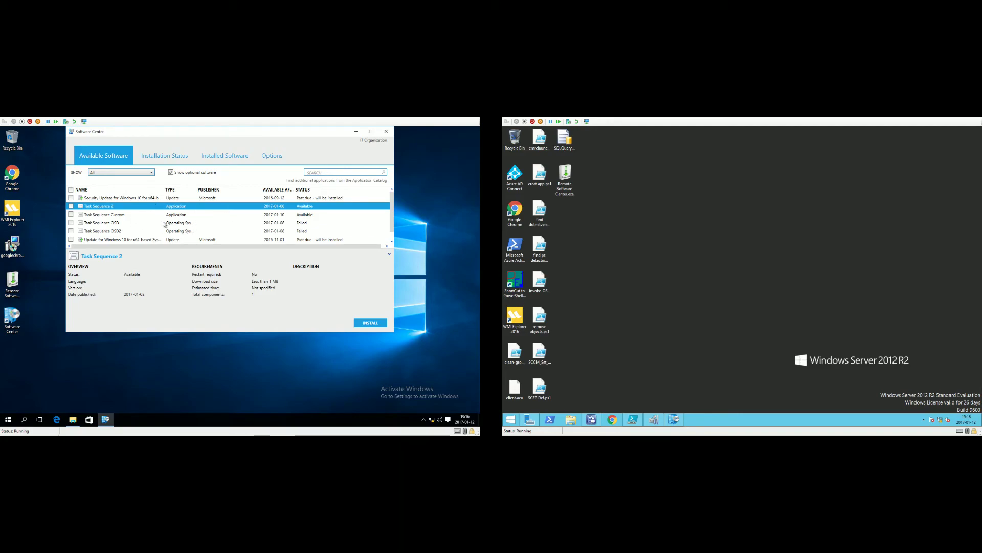
left_click(174, 223)
scroll(176, 228, "down", 1)
left_click(173, 232)
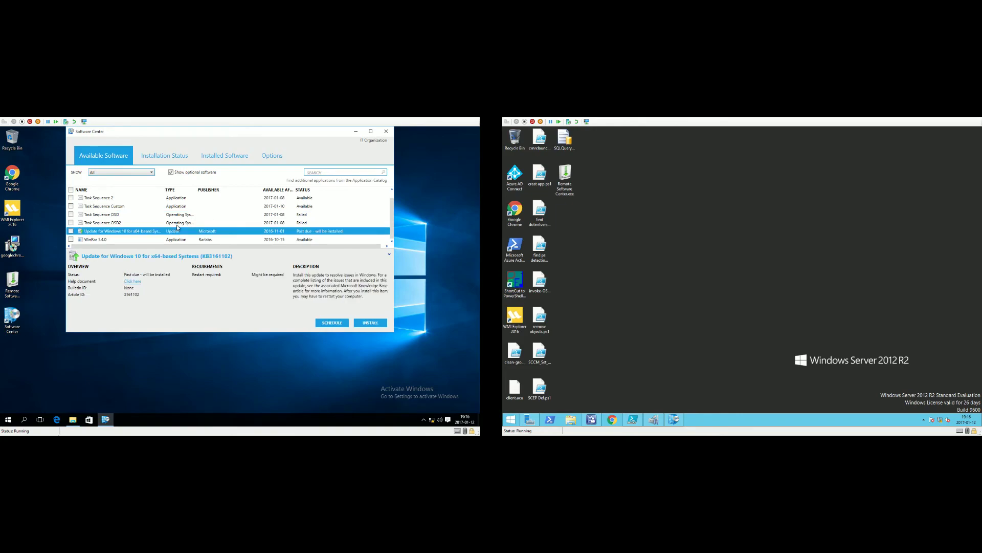
scroll(206, 229, "up", 1)
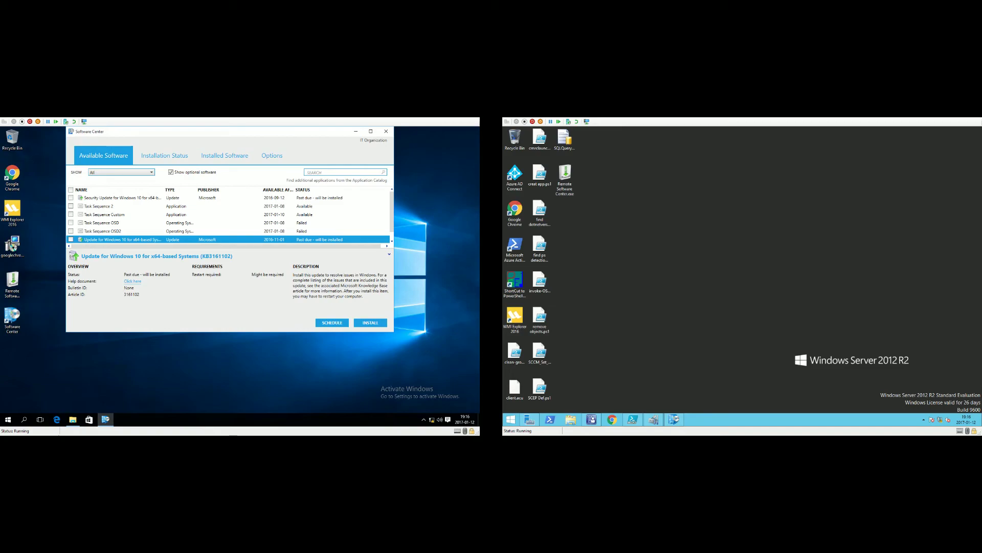
Step: Launch Remote Software Center.exe on the server and enter sd010 as the computer name
left_click(564, 177)
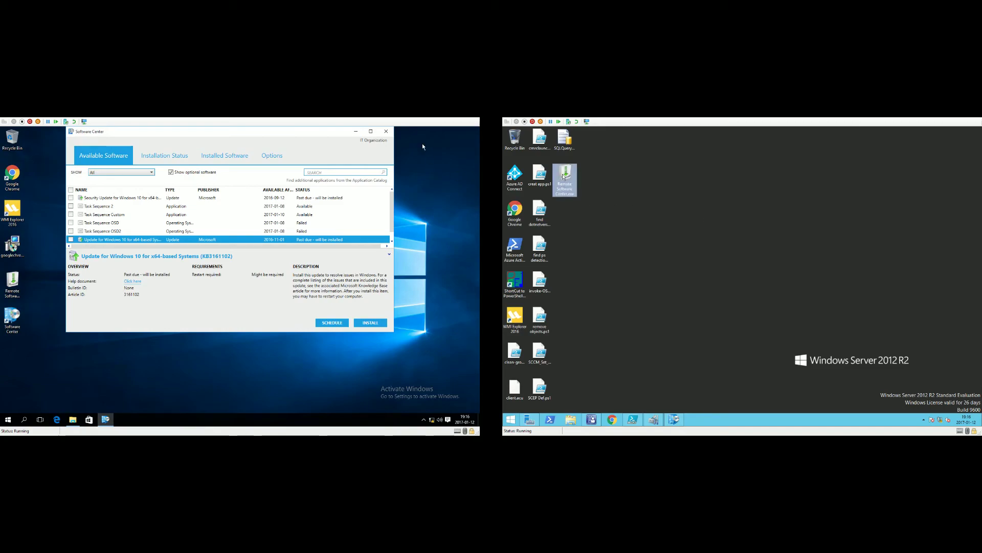
double_click(564, 177)
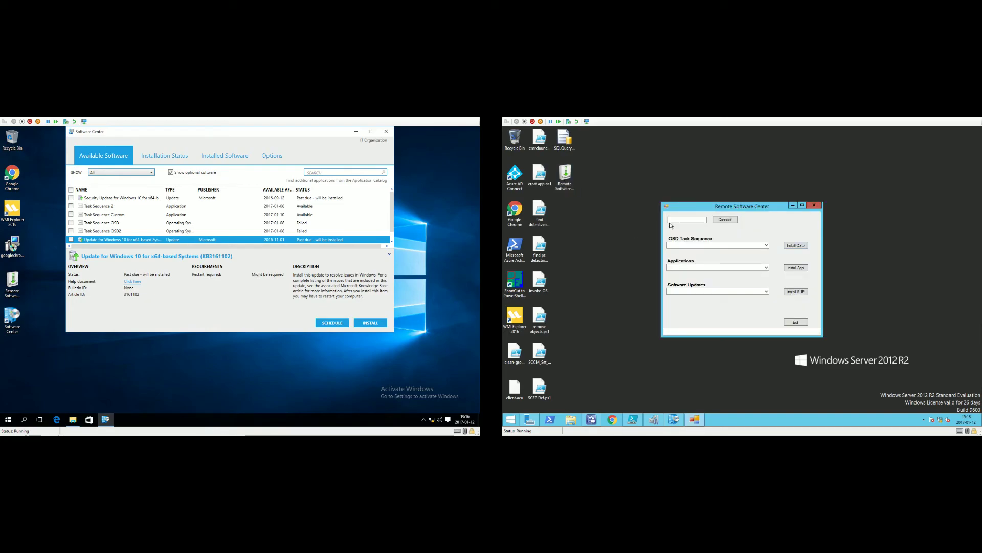
left_click_drag(692, 209, 673, 189)
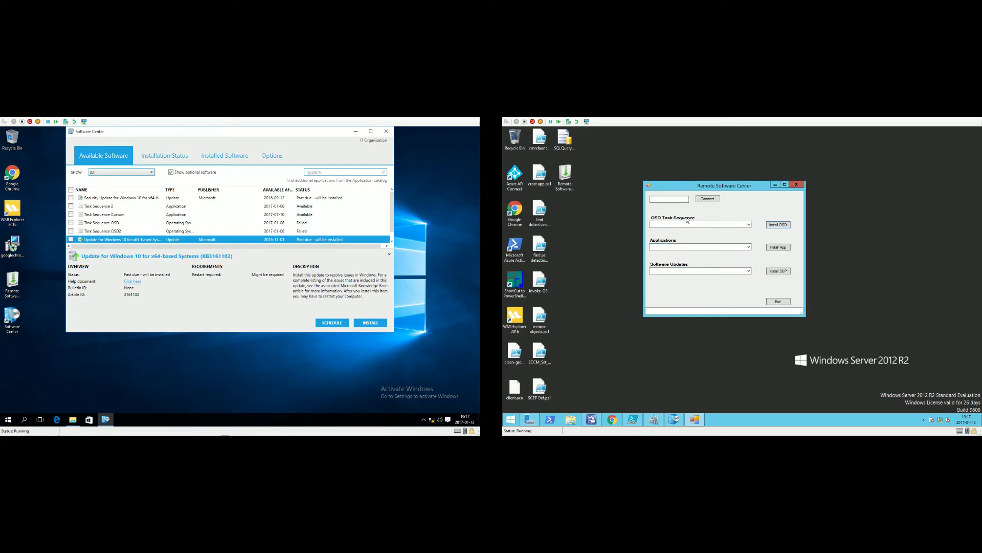
left_click(659, 197)
left_click_drag(682, 186, 658, 181)
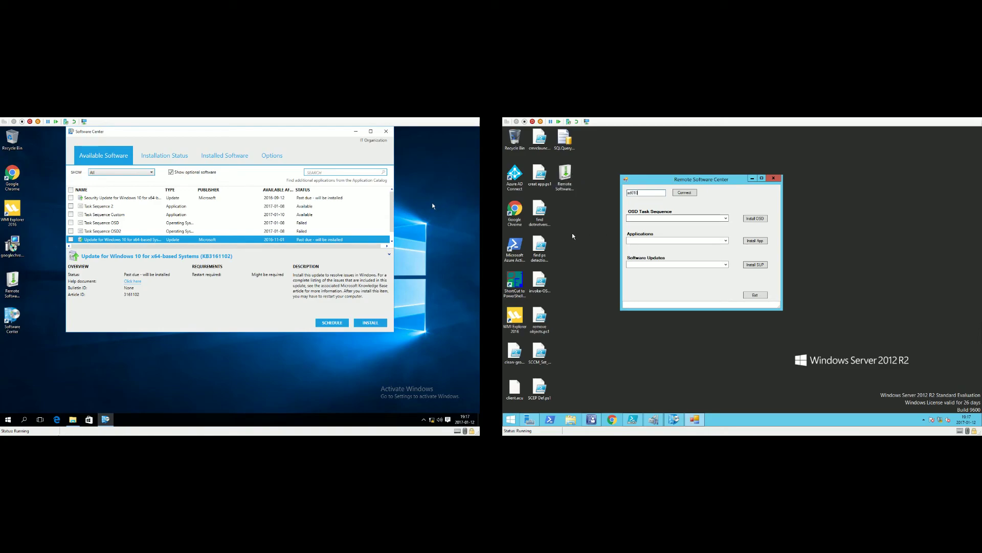
Step: Connect to sd010 and choose Task Sequence OSD2, WinRar 5.4.0 and the current software update
left_click(685, 192)
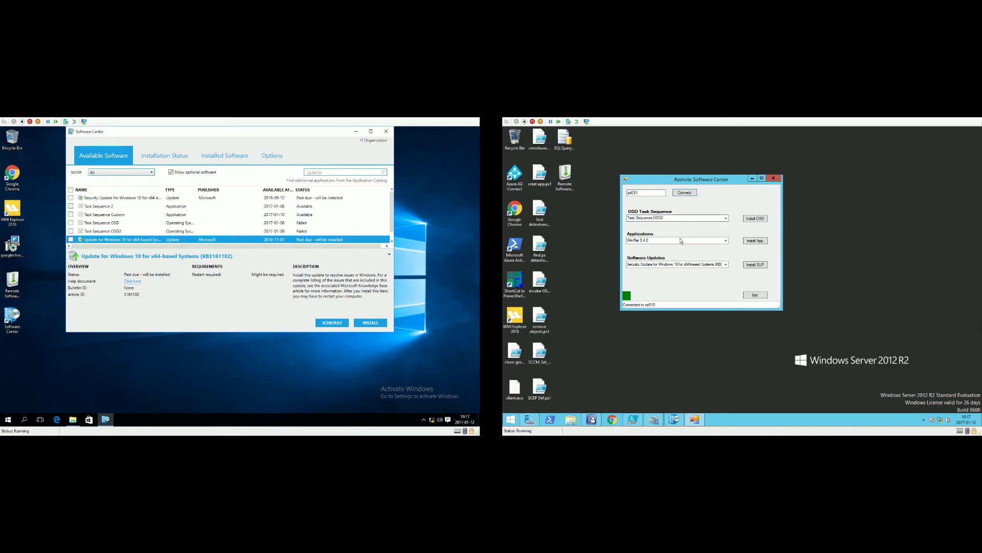
left_click(725, 218)
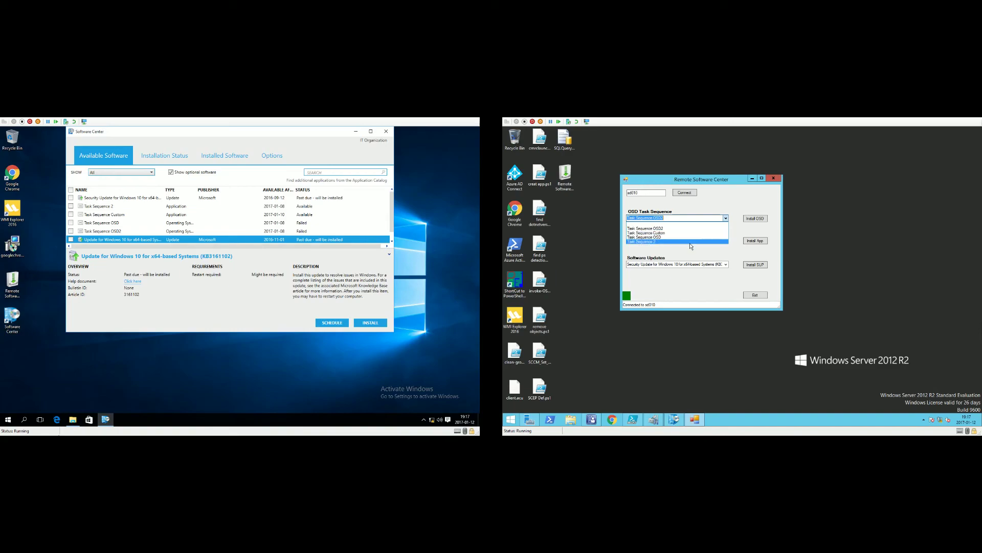
left_click(716, 228)
left_click(725, 241)
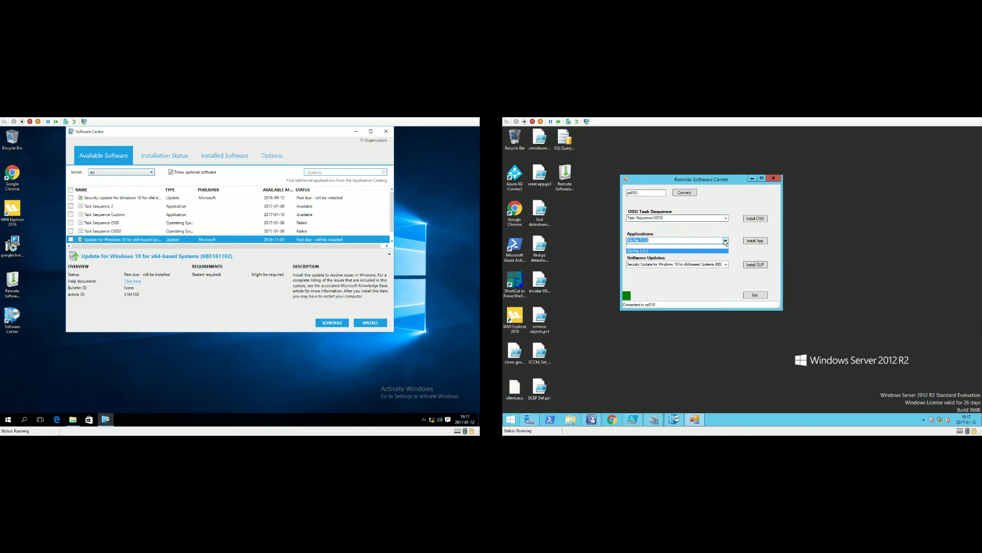
left_click(661, 251)
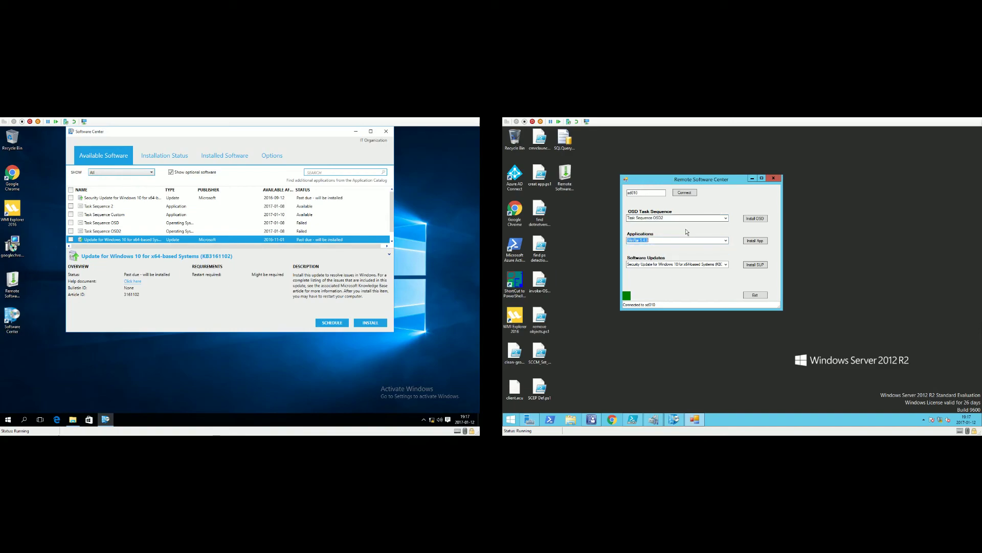
left_click(725, 265)
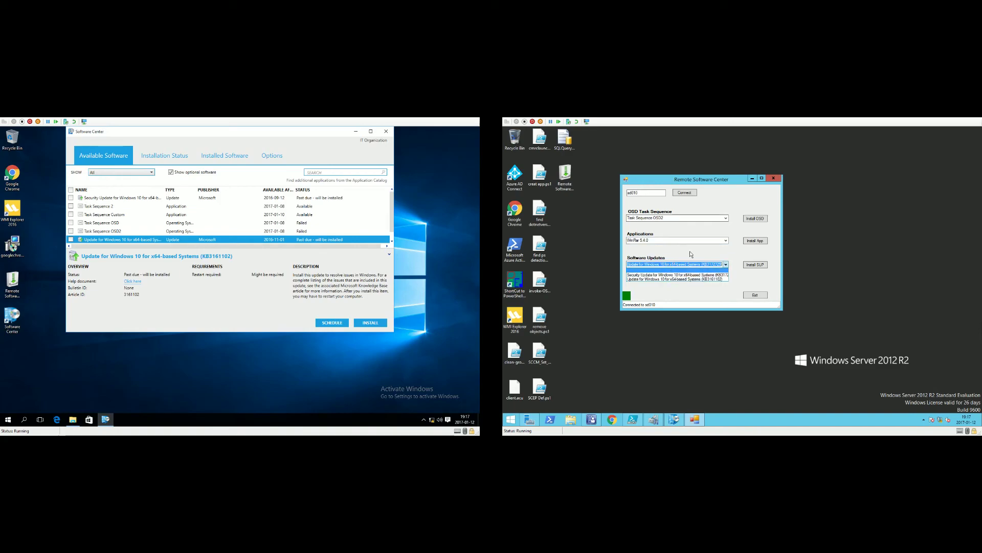
left_click(691, 254)
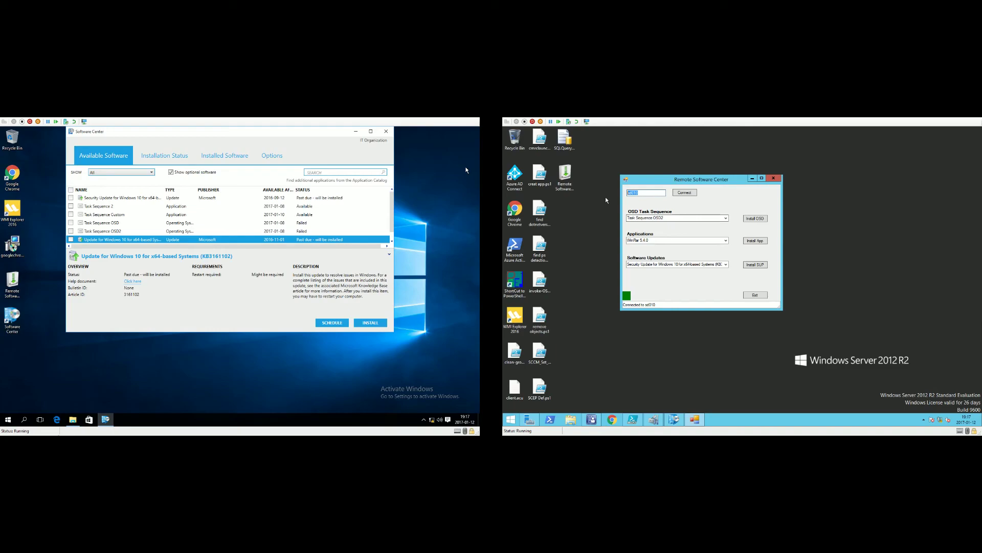
Step: Try connecting to computer 123 and dismiss the computer-offline error
type("123")
left_click(685, 193)
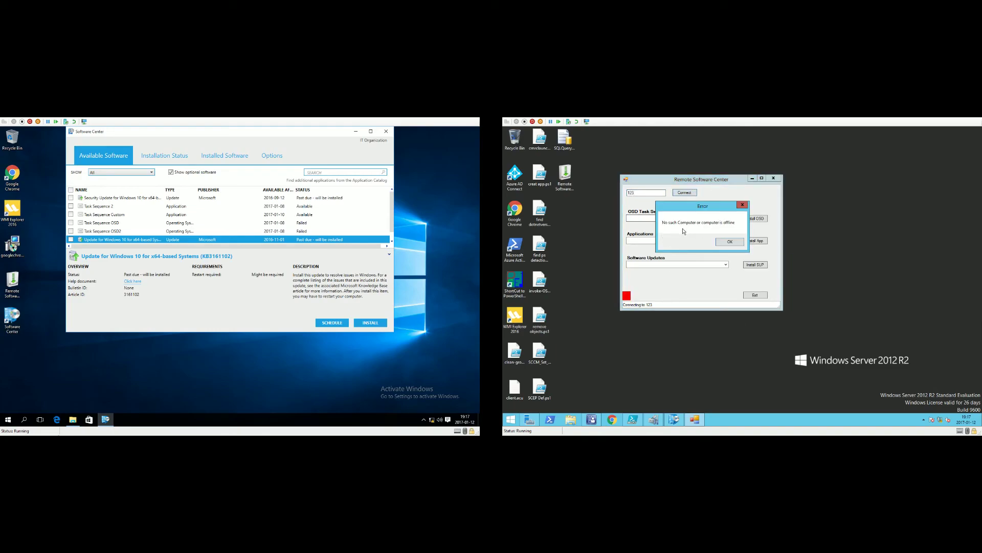
left_click(721, 245)
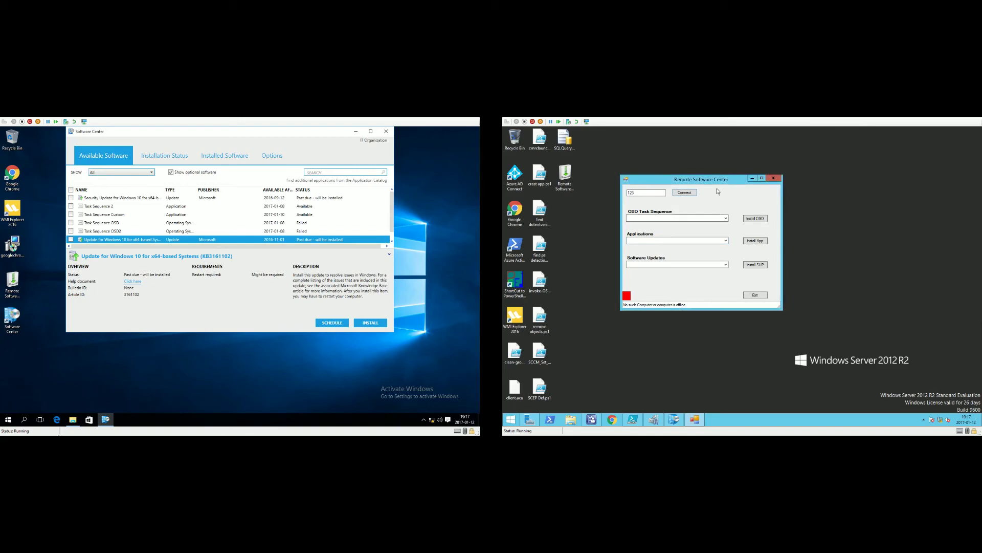
Step: Replace 123 with the client's name and reconnect to sd010
double_click(644, 193)
type("adl")
left_click(693, 194)
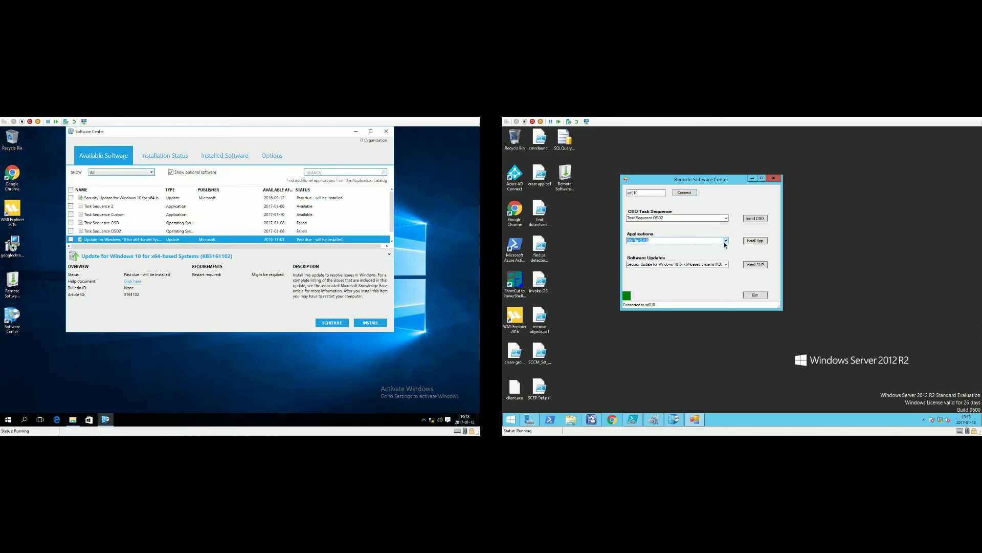
Step: Keep WinRar 5.4.0 selected and view the Task Sequence OSD2 and WinRar details on the client
left_click(725, 241)
left_click(667, 236)
left_click(100, 231)
left_click(99, 239)
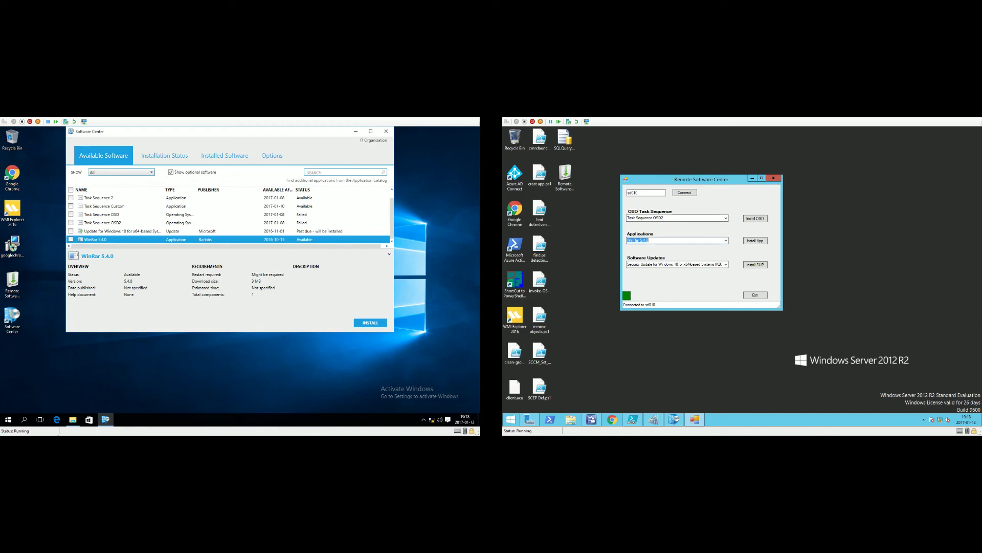
Step: Install WinRar 5.4.0 remotely and confirm it shows as Installed in Installation Status
left_click(756, 241)
left_click(154, 156)
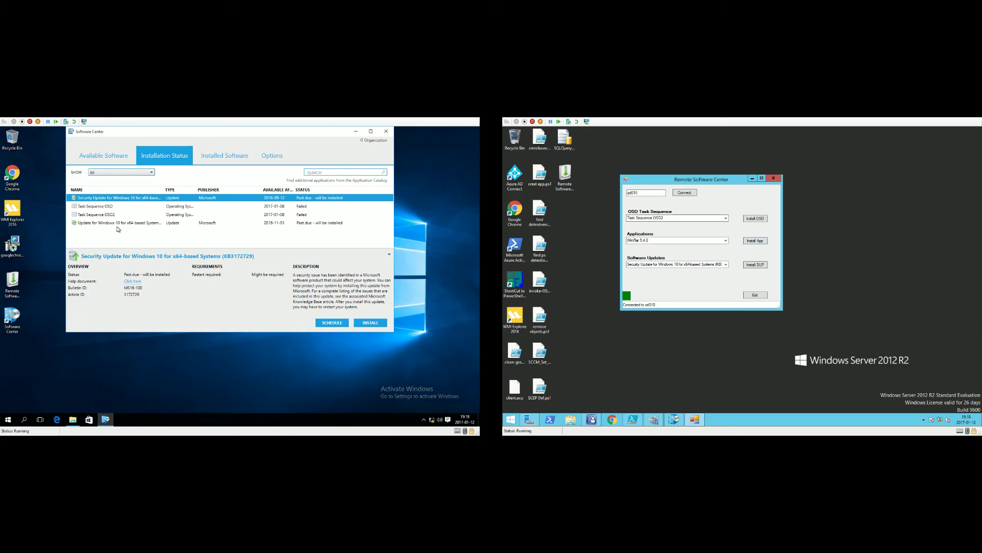
left_click(104, 154)
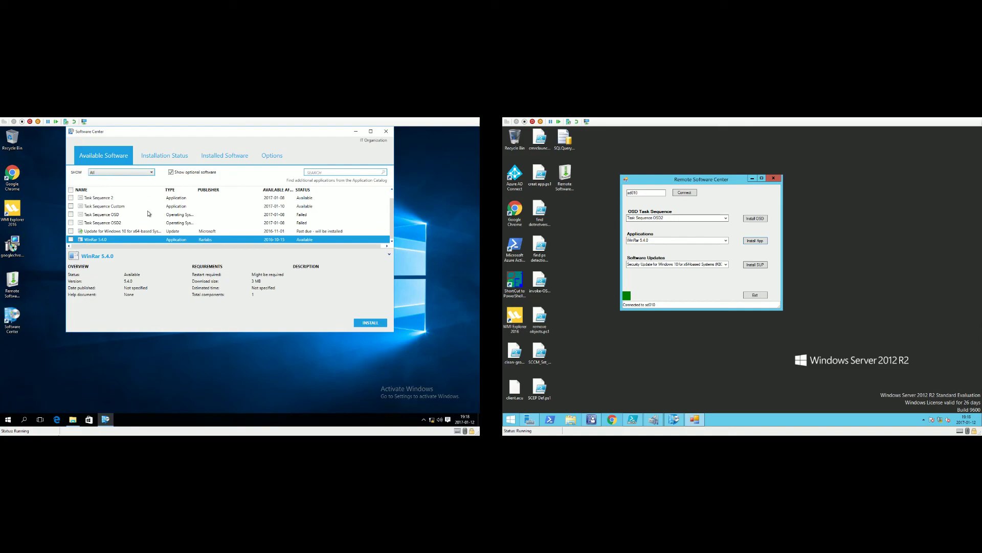
left_click(156, 155)
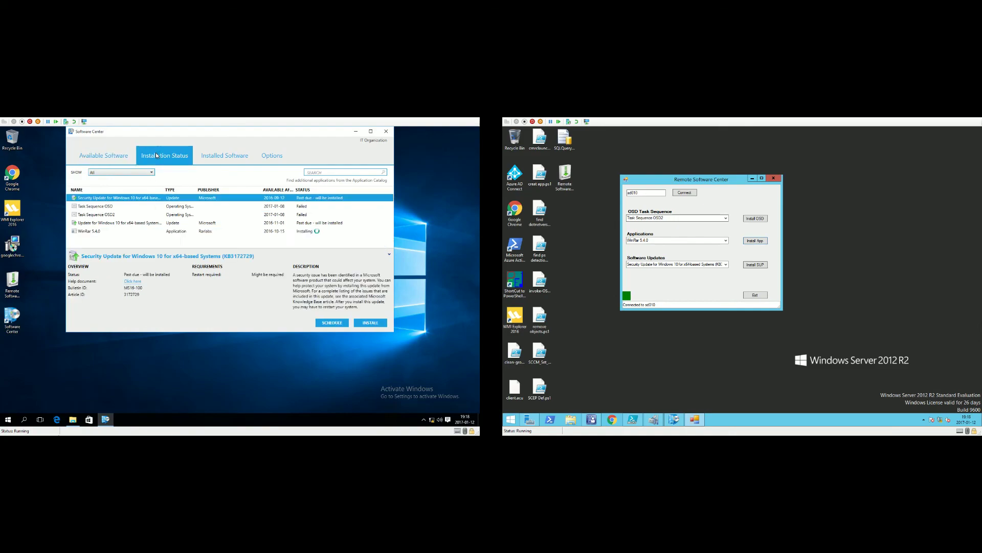
left_click(143, 231)
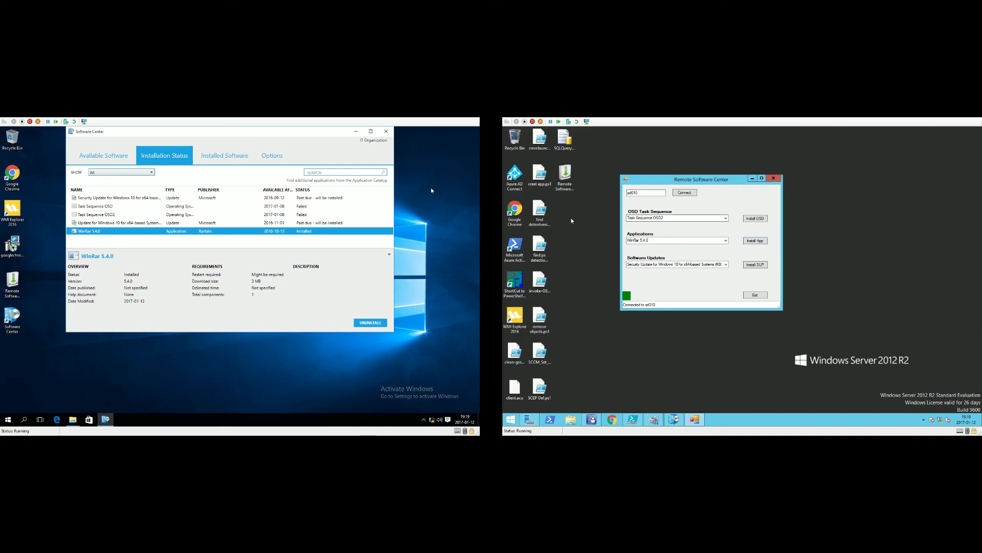
Step: Review the Windows 10 update and Task Sequence Custom details in the client's Available Software
left_click(107, 158)
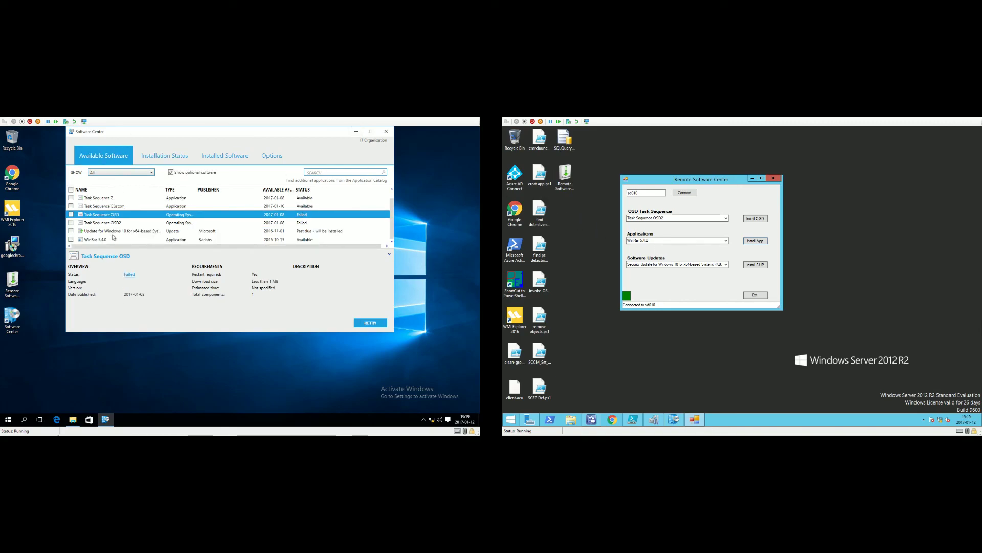
left_click(112, 231)
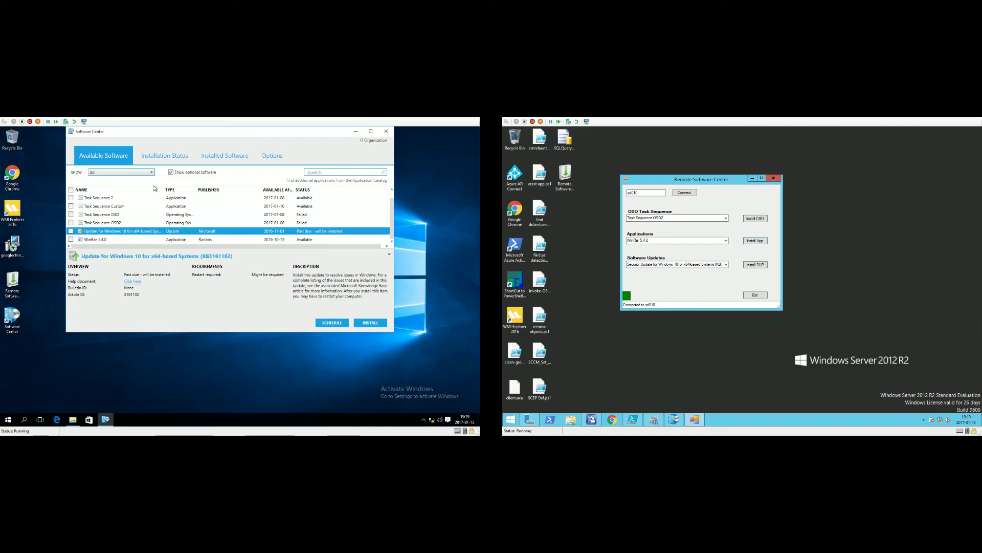
left_click(105, 207)
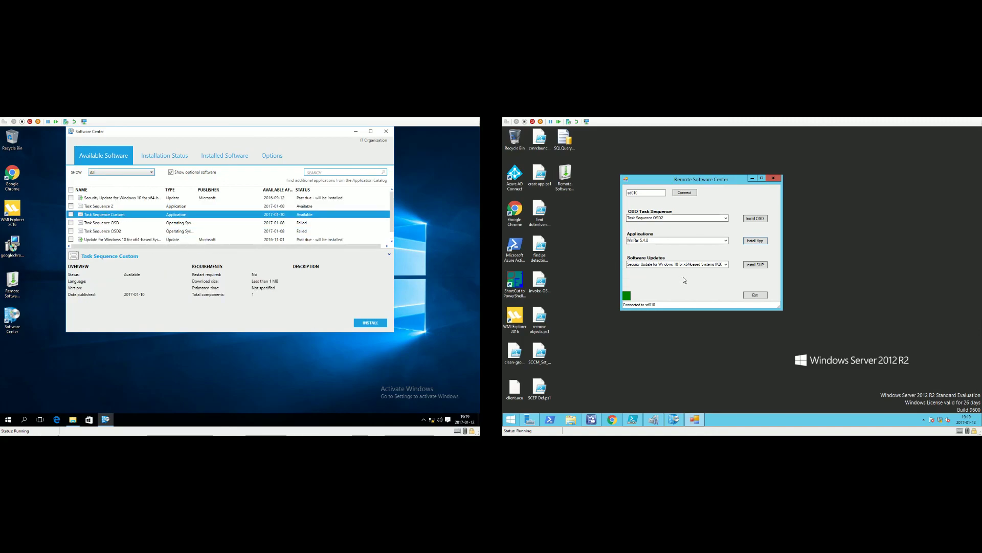
Step: Push security update KB3172729 to sd010 with Install SUP and check it is downloading
left_click(725, 264)
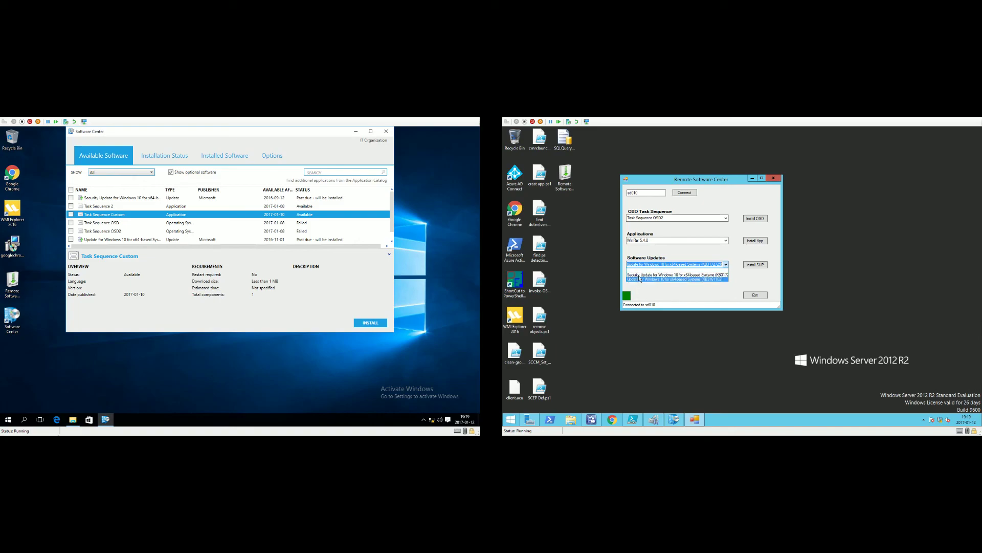
left_click(611, 264)
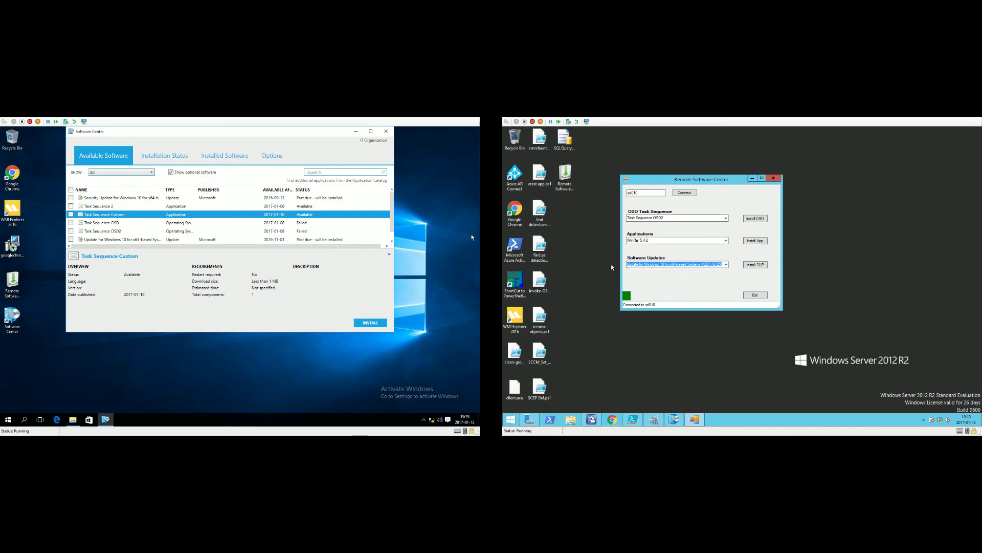
left_click(756, 265)
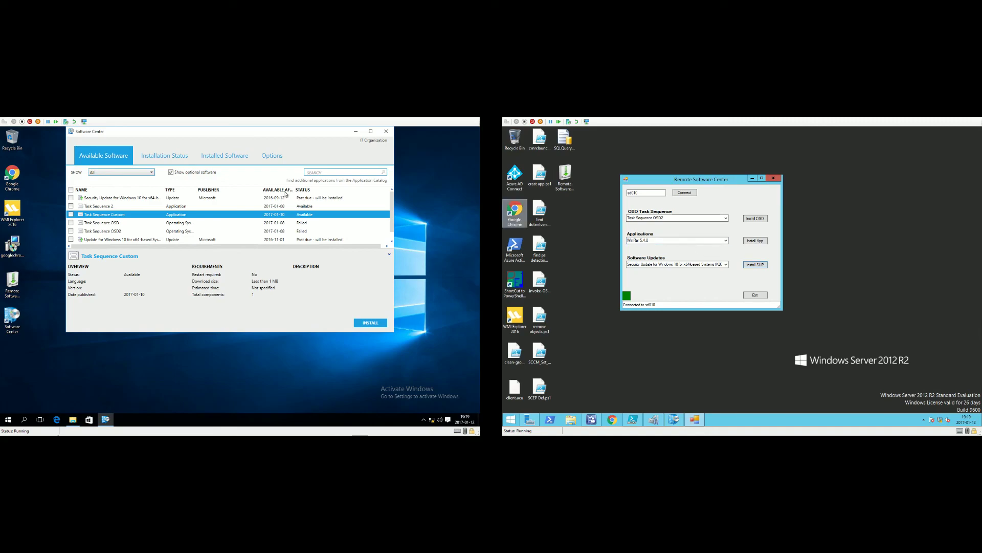
left_click(210, 198)
left_click(158, 160)
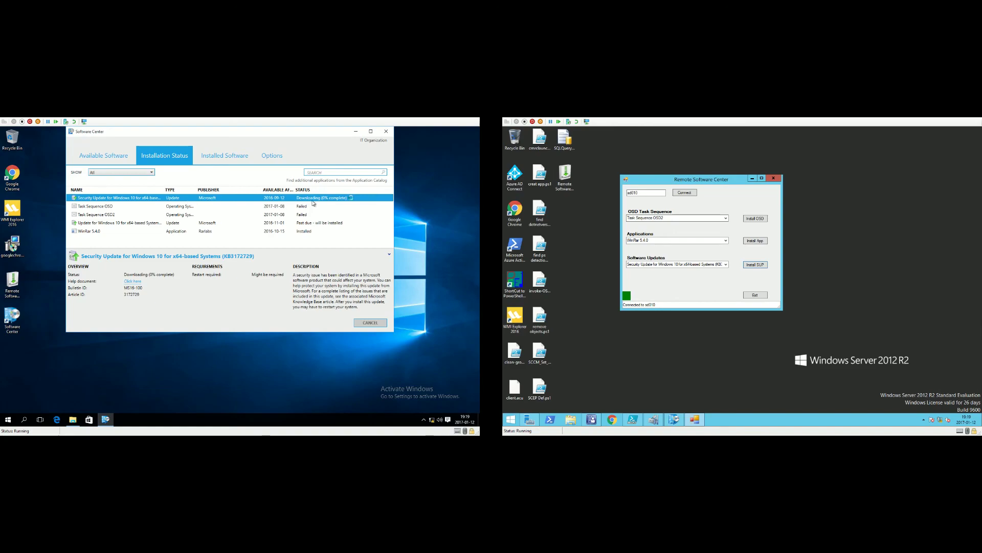
left_click(111, 154)
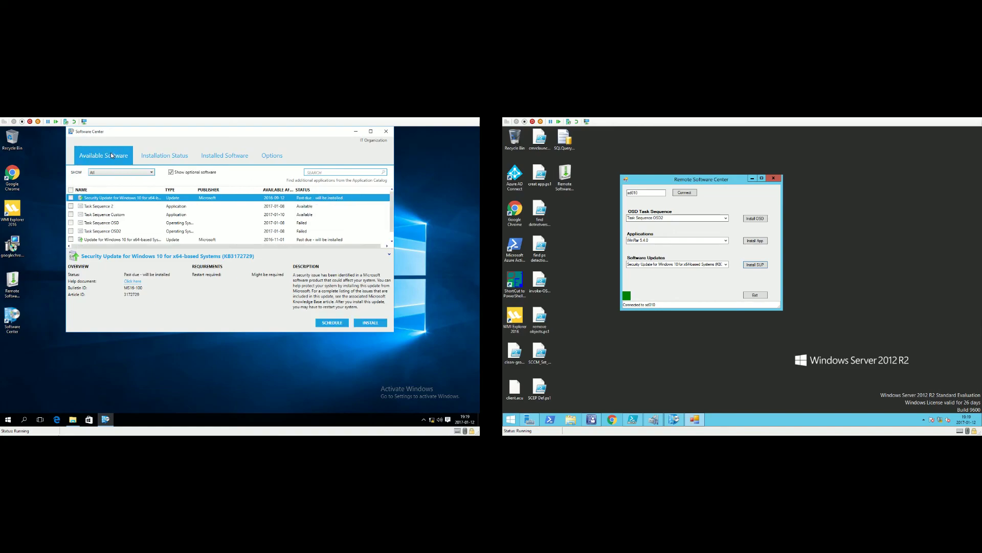
Step: Launch Task Sequence OSD2 on sd010 via Install OSD and reposition its Installation Progress window
left_click(725, 219)
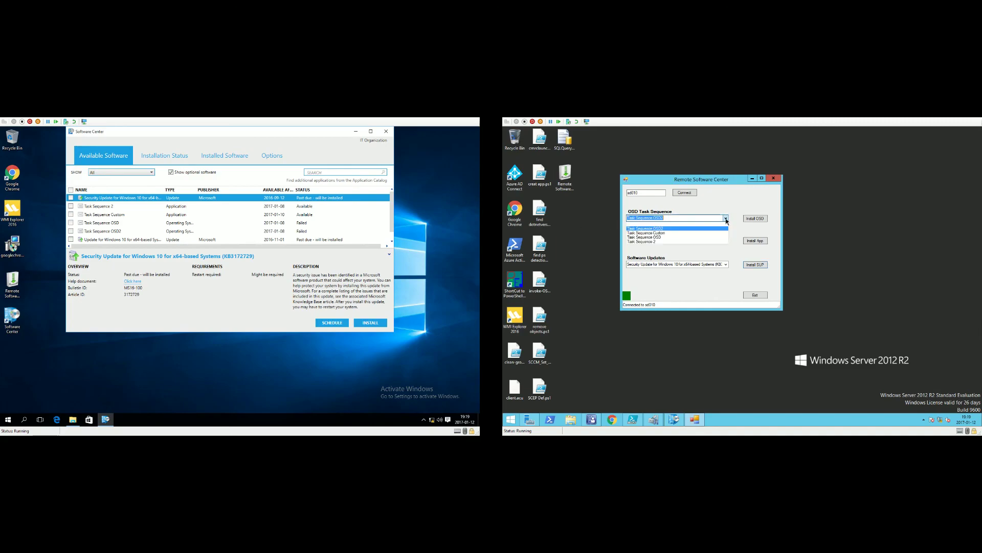
left_click(666, 229)
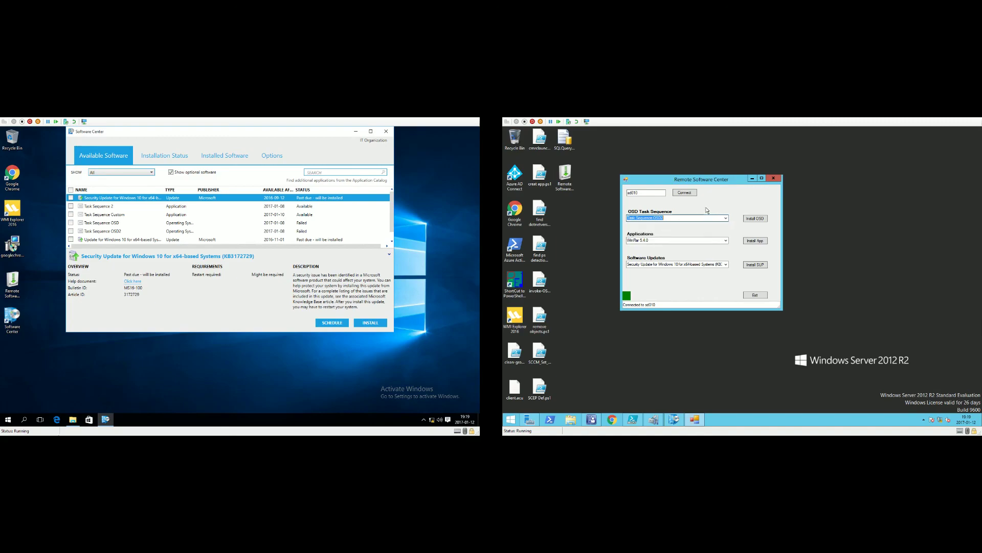
left_click(750, 219)
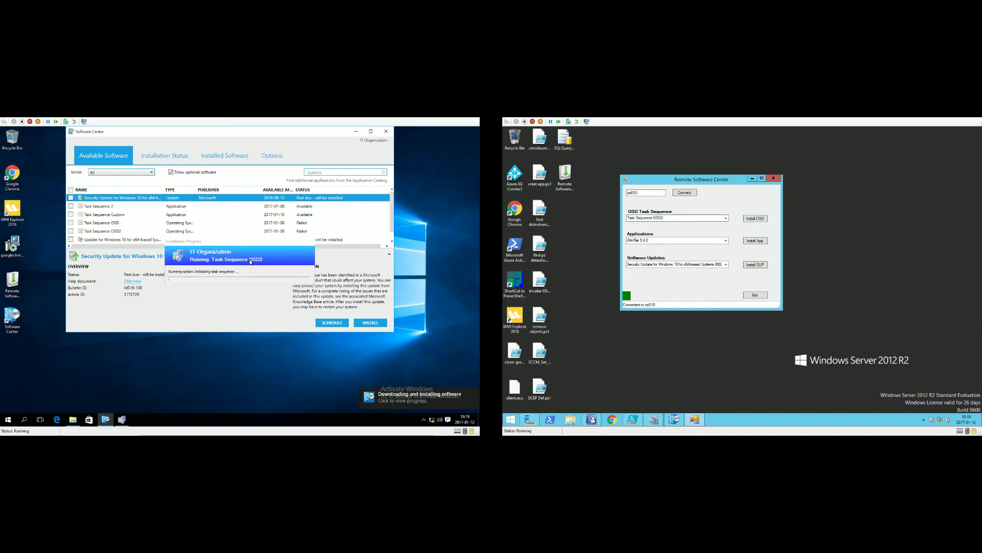
left_click(246, 241)
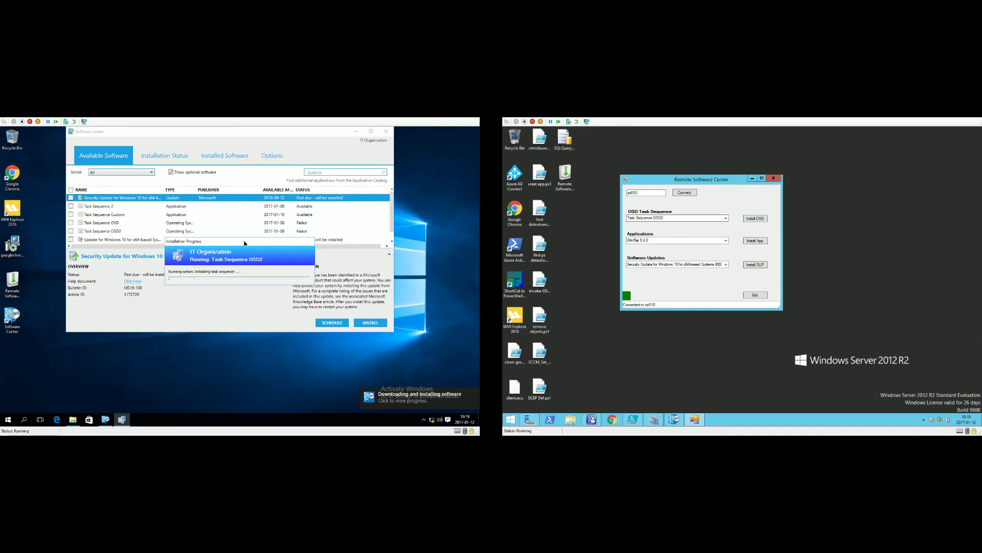
left_click_drag(244, 243, 235, 201)
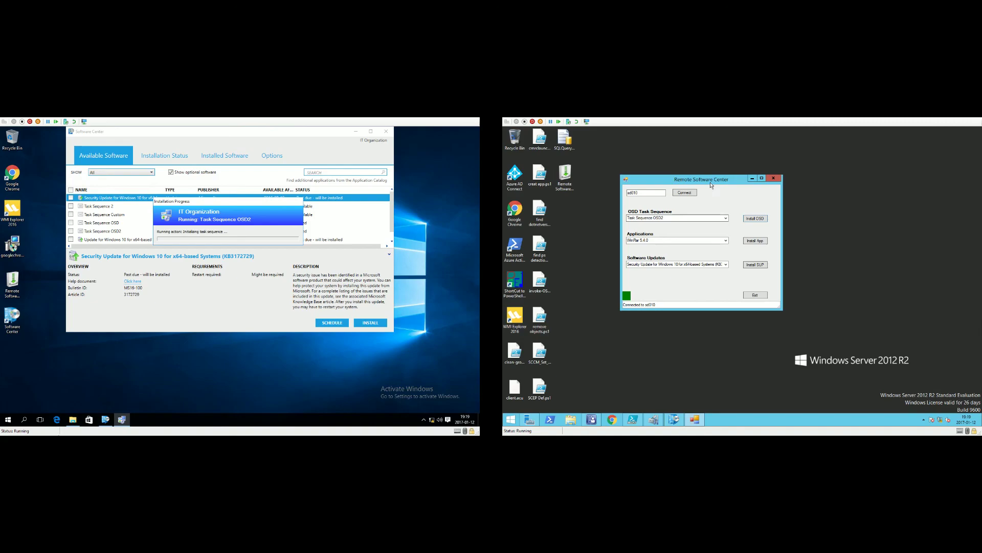